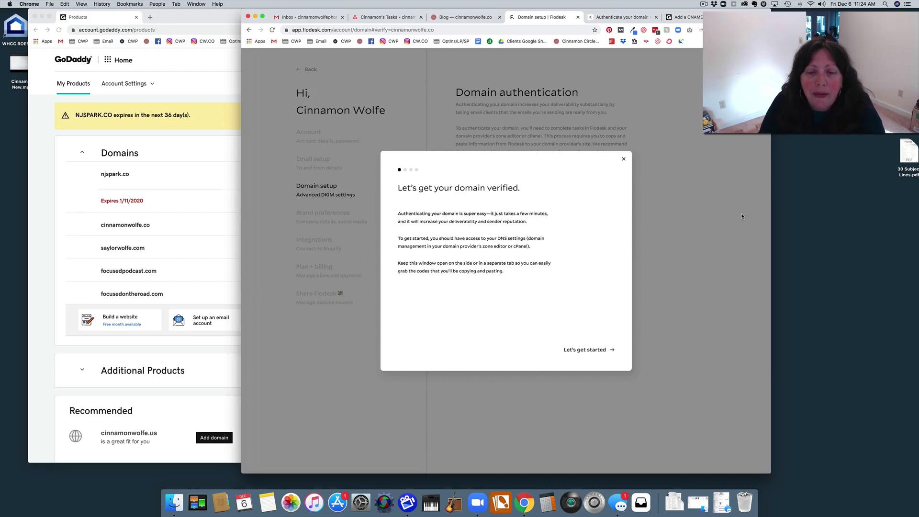
# Step: Dismiss Flodesk's verification intro, review the three CNAME records, then close the records list
pyautogui.click(624, 159)
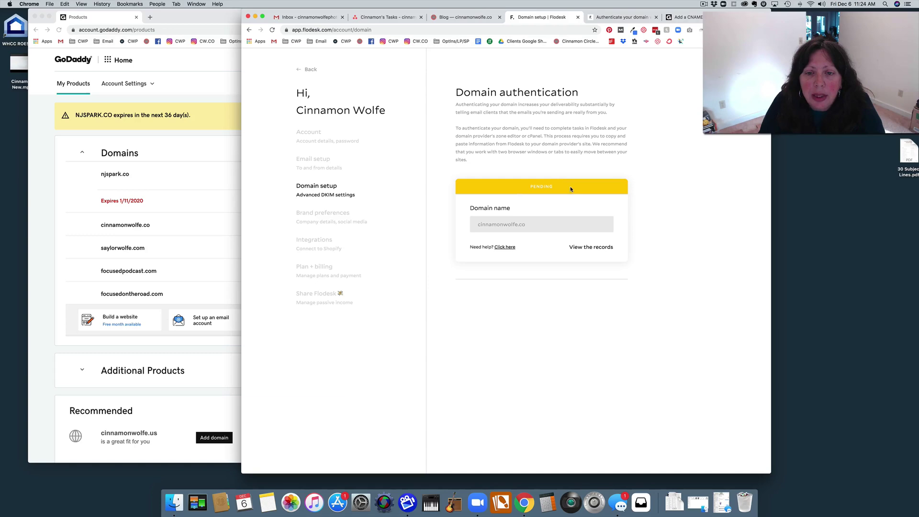
pyautogui.click(596, 247)
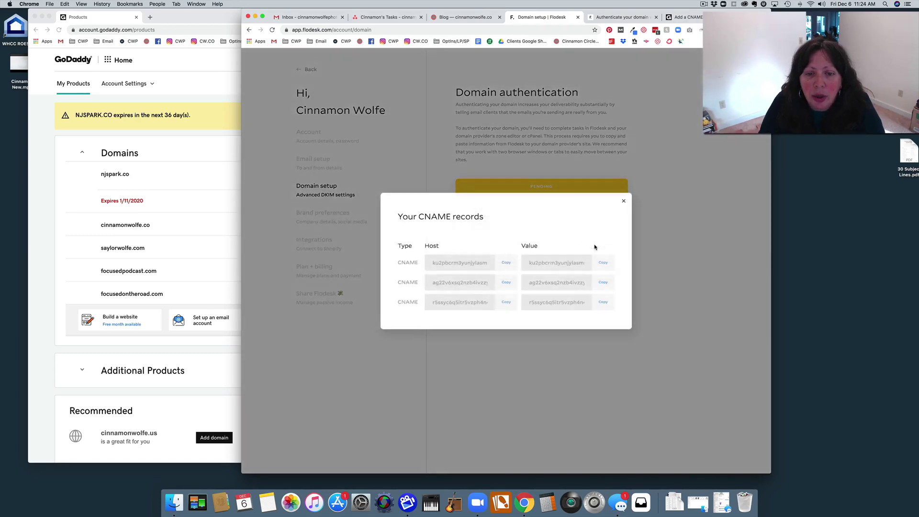
pyautogui.click(624, 201)
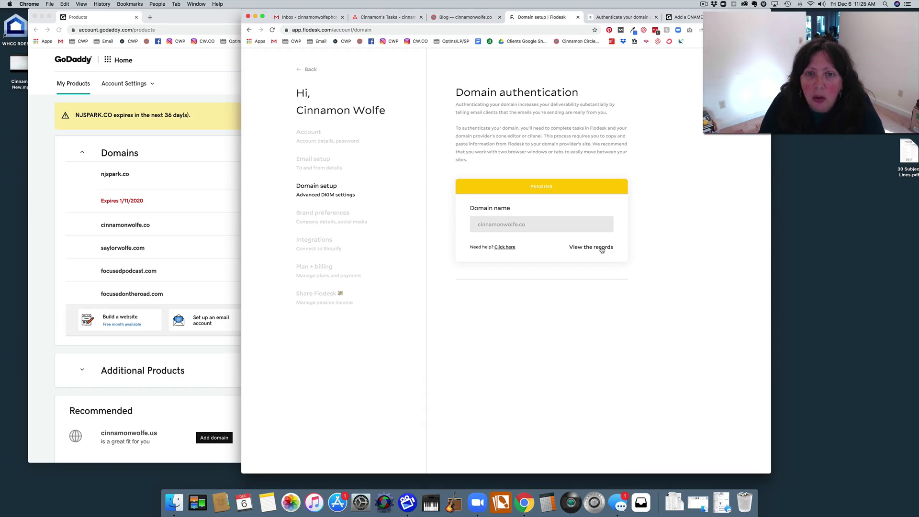
pyautogui.click(464, 17)
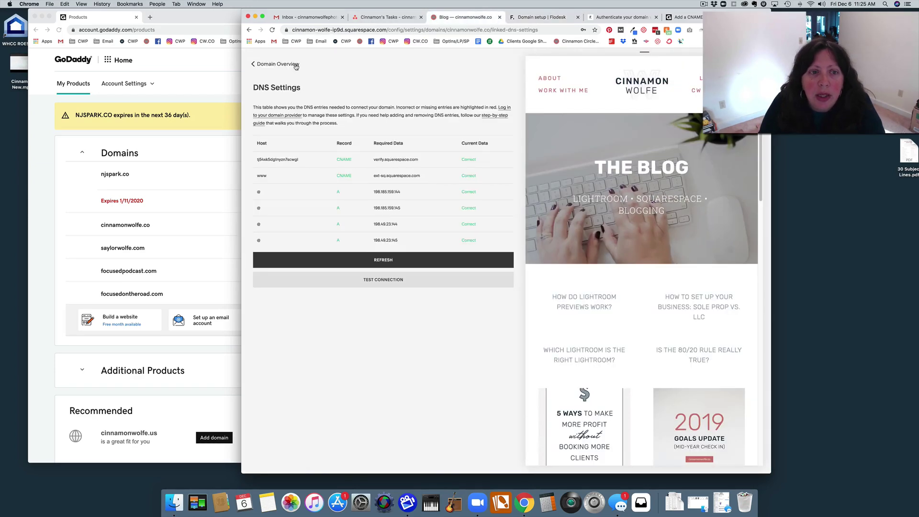
pyautogui.click(259, 64)
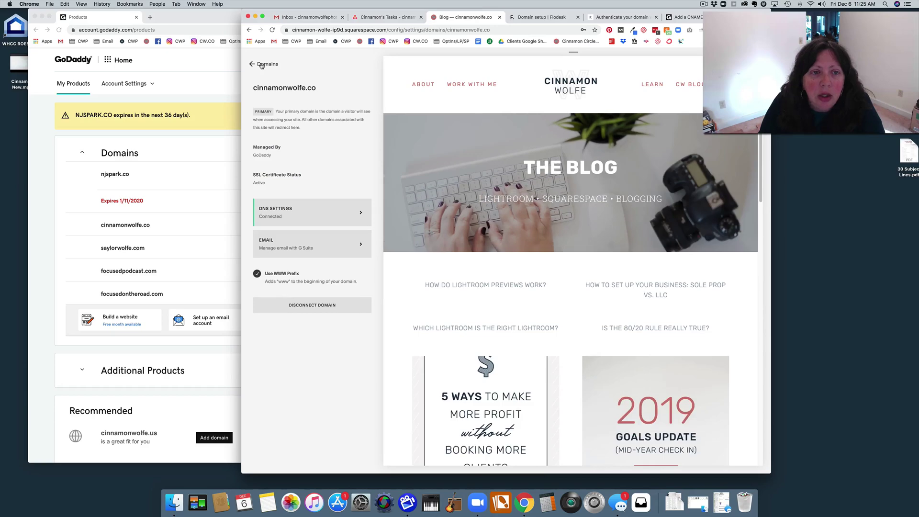
pyautogui.click(261, 65)
pyautogui.click(261, 65)
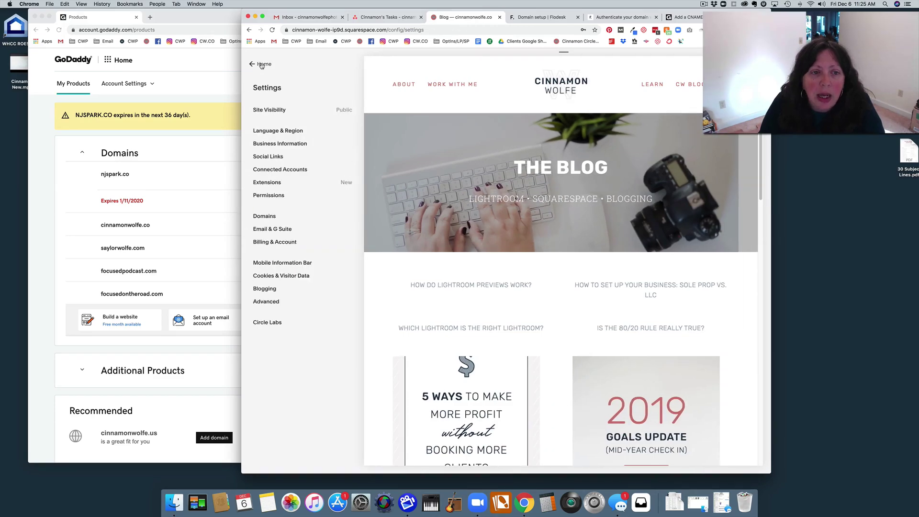
pyautogui.click(264, 216)
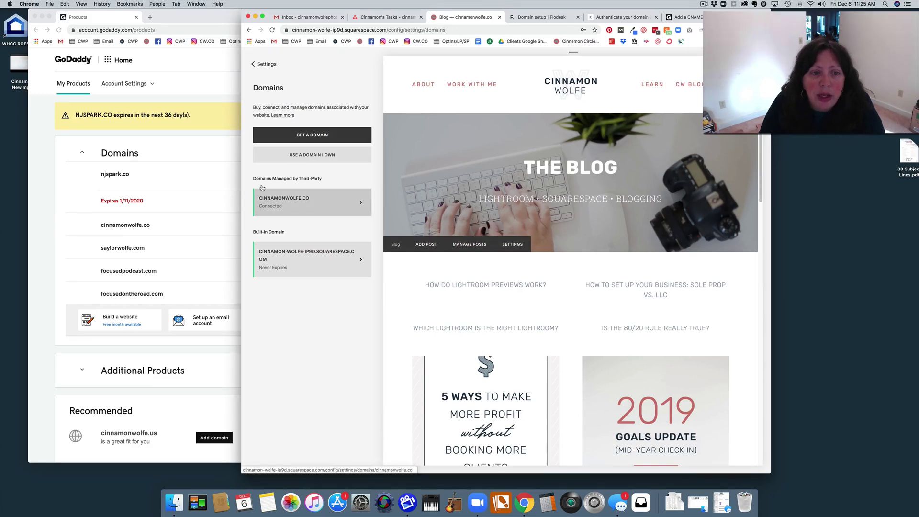
pyautogui.click(287, 200)
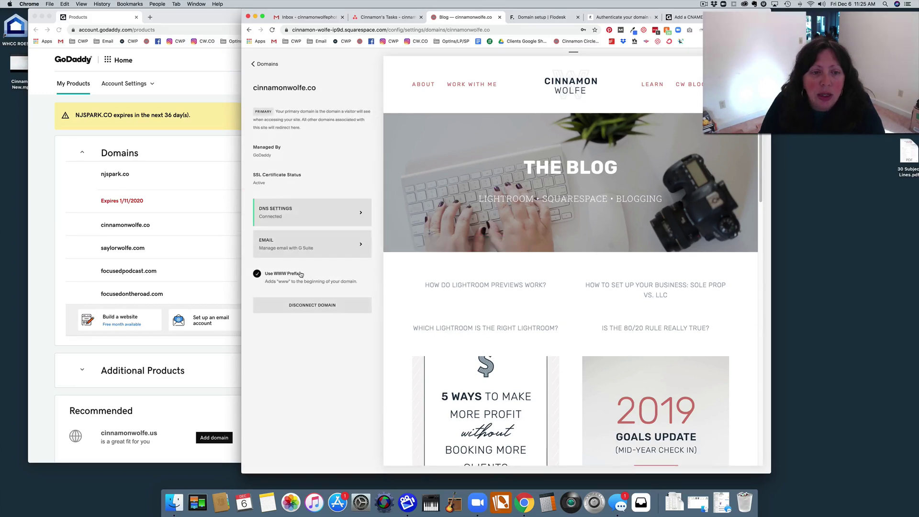
pyautogui.click(275, 209)
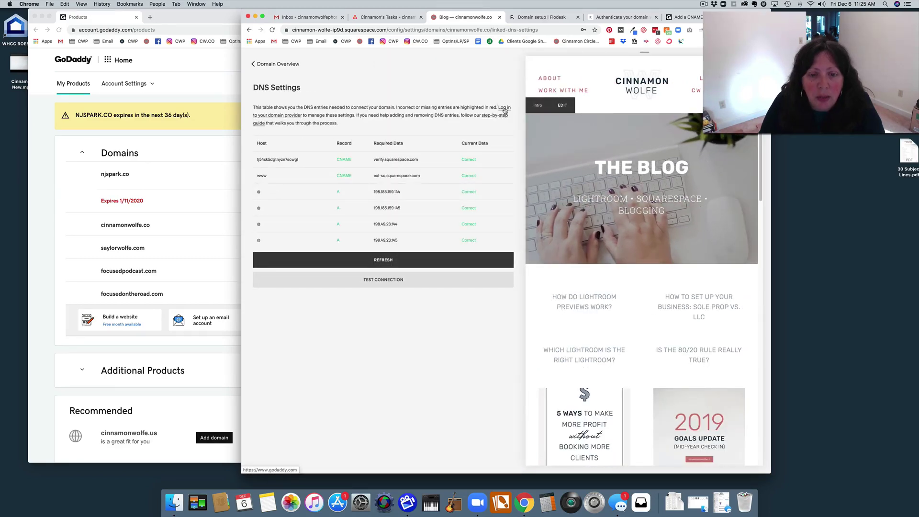
# Step: Open GoDaddy's DNS management page for cinnamonwolfe.co
pyautogui.click(194, 20)
pyautogui.moveTo(194, 20); pyautogui.dragTo(248, 17)
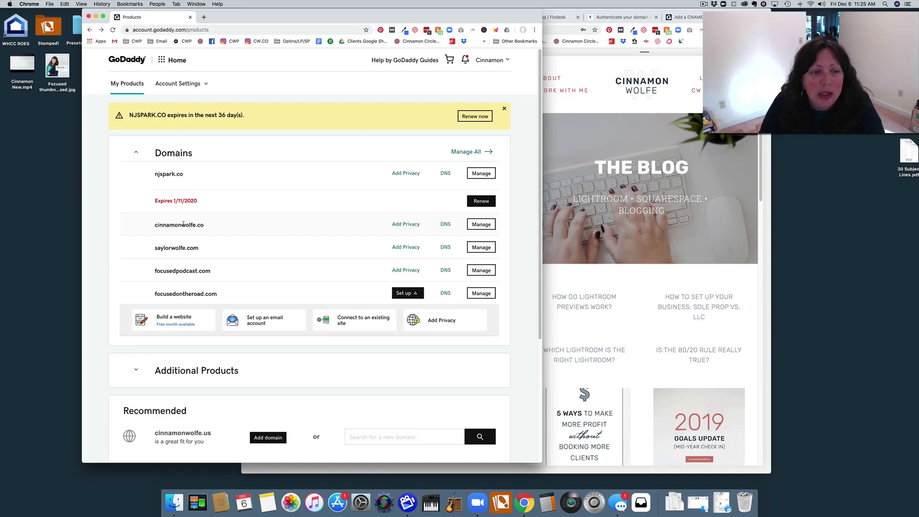
pyautogui.click(446, 224)
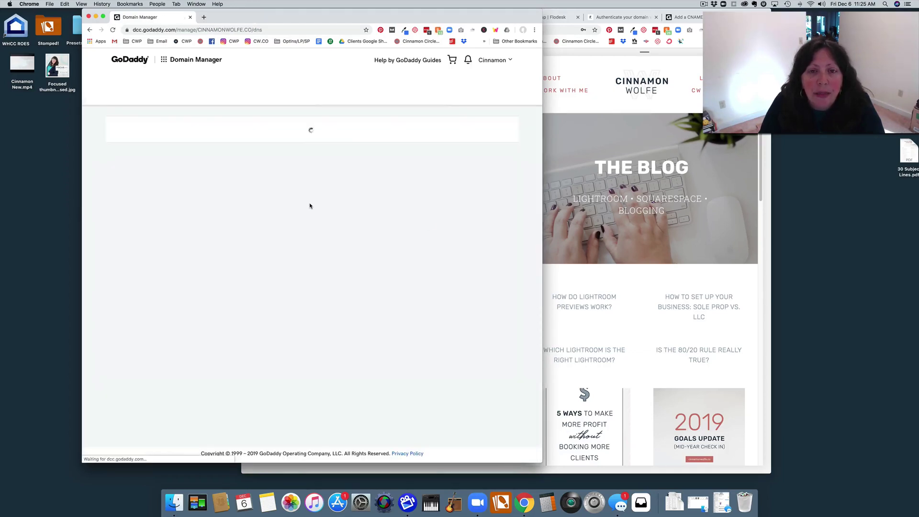
# Step: Place the Flodesk domain page beside GoDaddy and scroll to the end of the DNS records
pyautogui.moveTo(391, 17); pyautogui.dragTo(348, 20)
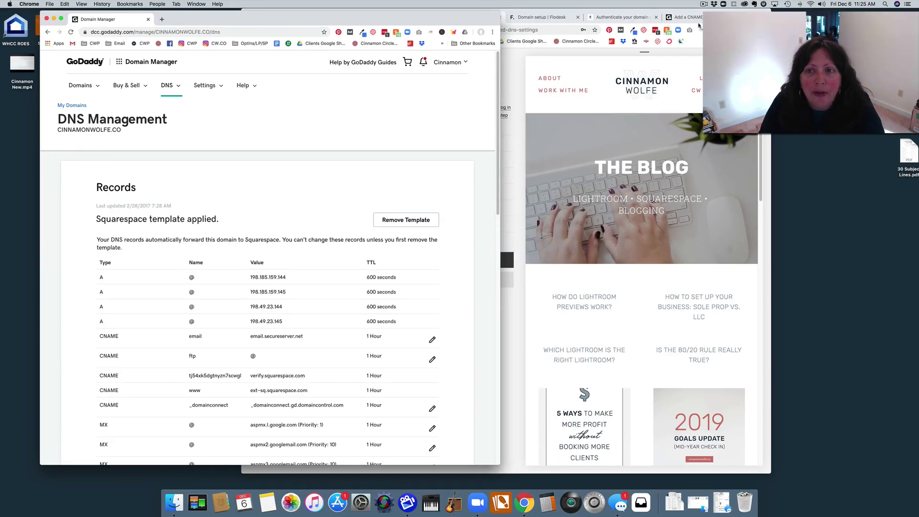
pyautogui.click(508, 192)
pyautogui.click(543, 17)
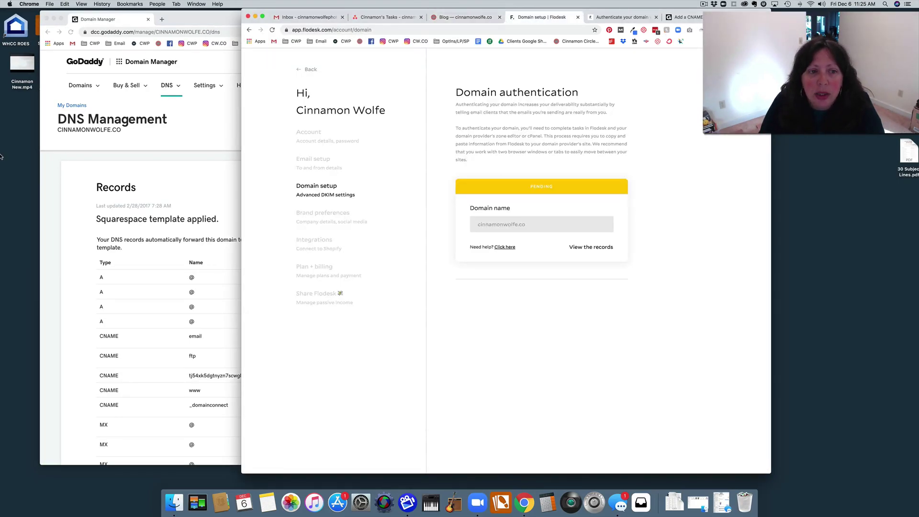
pyautogui.moveTo(265, 11); pyautogui.dragTo(358, 10)
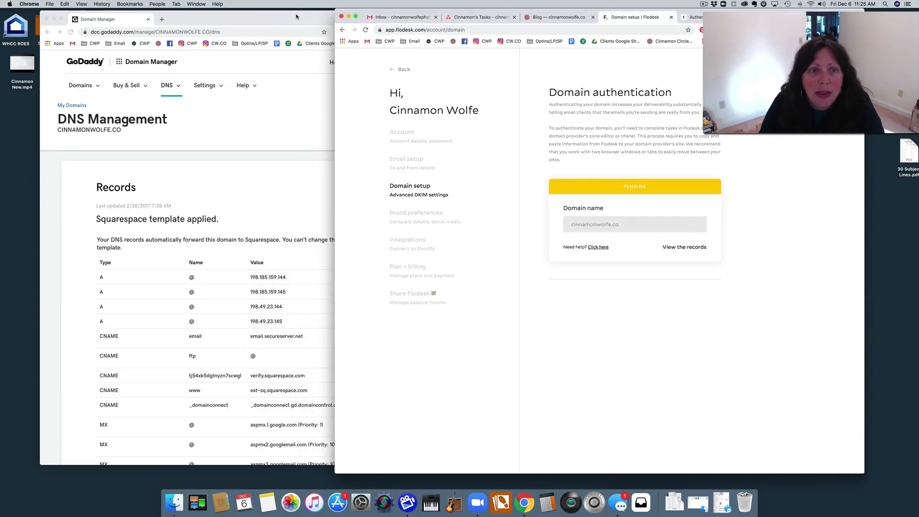
pyautogui.moveTo(296, 17); pyautogui.dragTo(260, 17)
pyautogui.scroll(-5, 274, 186)
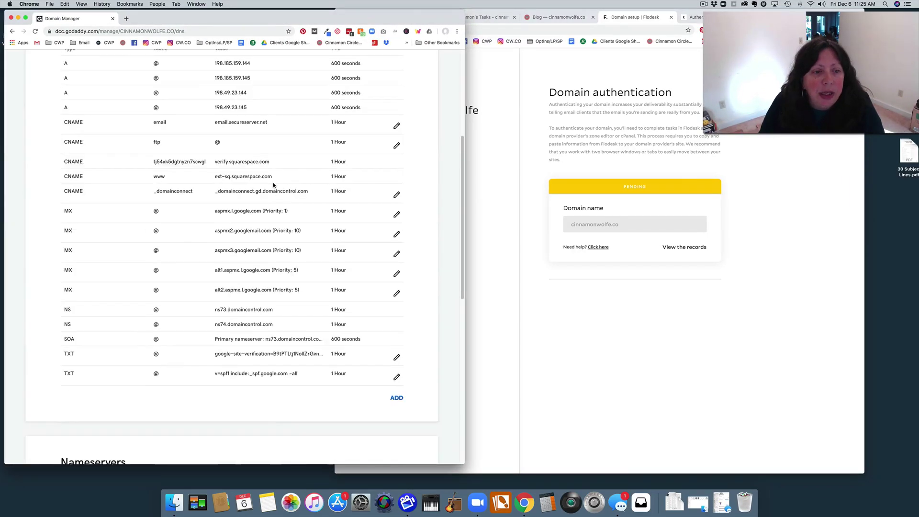
pyautogui.scroll(-5, 274, 185)
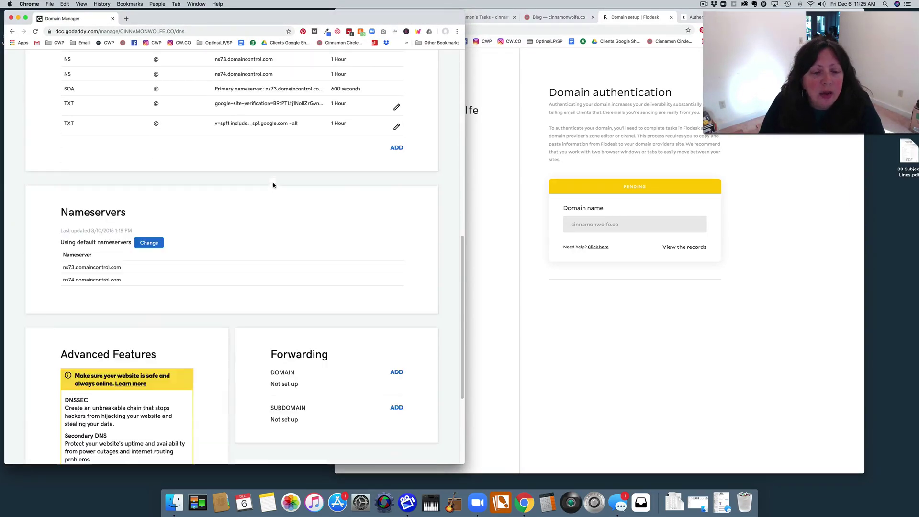
pyautogui.click(679, 248)
# Step: Show Flodesk's three CNAME records to the right of GoDaddy's DNS records page
pyautogui.click(672, 248)
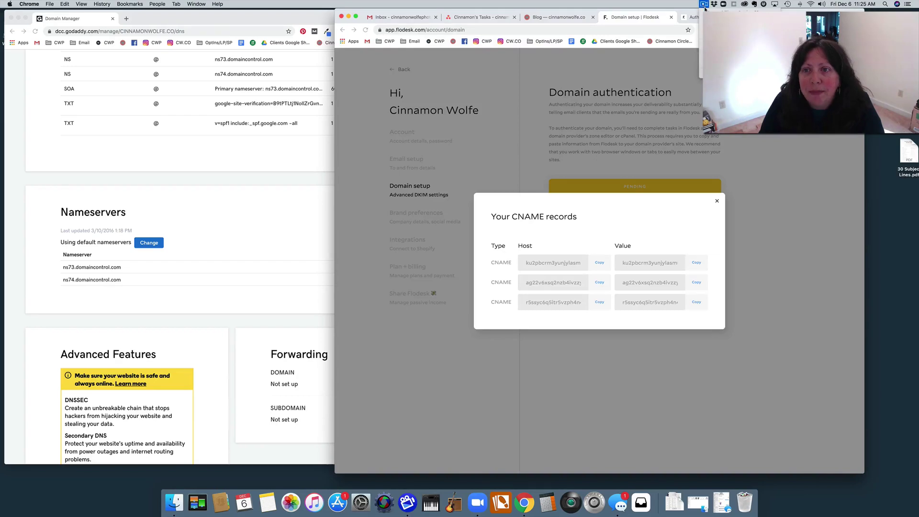
pyautogui.click(699, 77)
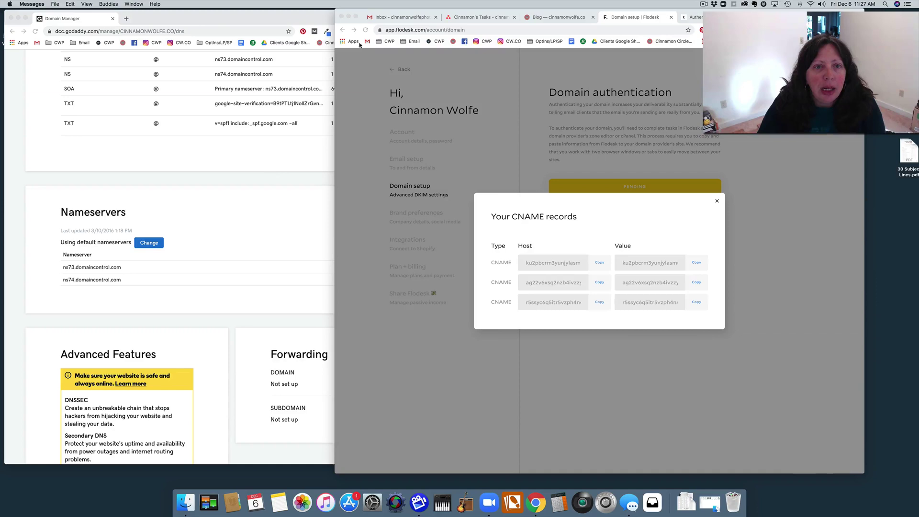
pyautogui.moveTo(362, 13); pyautogui.dragTo(416, 13)
pyautogui.click(290, 138)
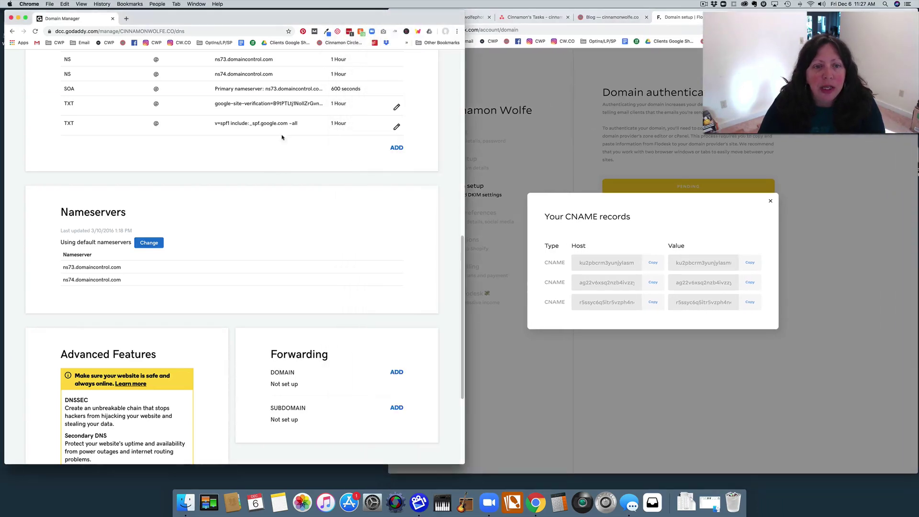
# Step: Add a new CNAME record in GoDaddy with the first Flodesk host pasted into Host
pyautogui.click(397, 148)
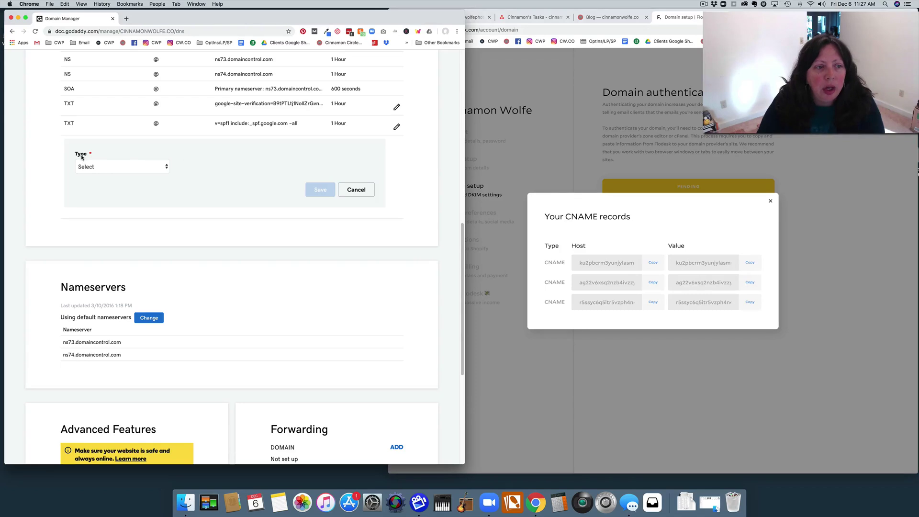
pyautogui.click(98, 168)
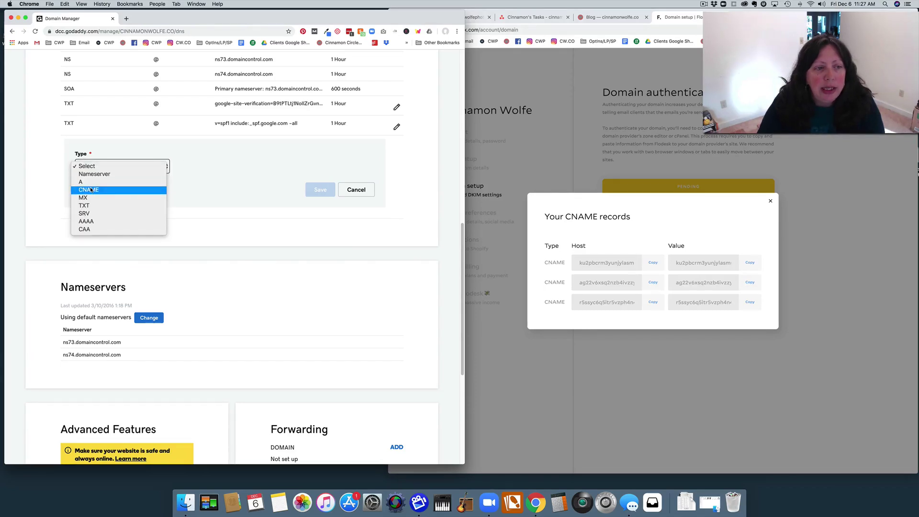
pyautogui.click(90, 191)
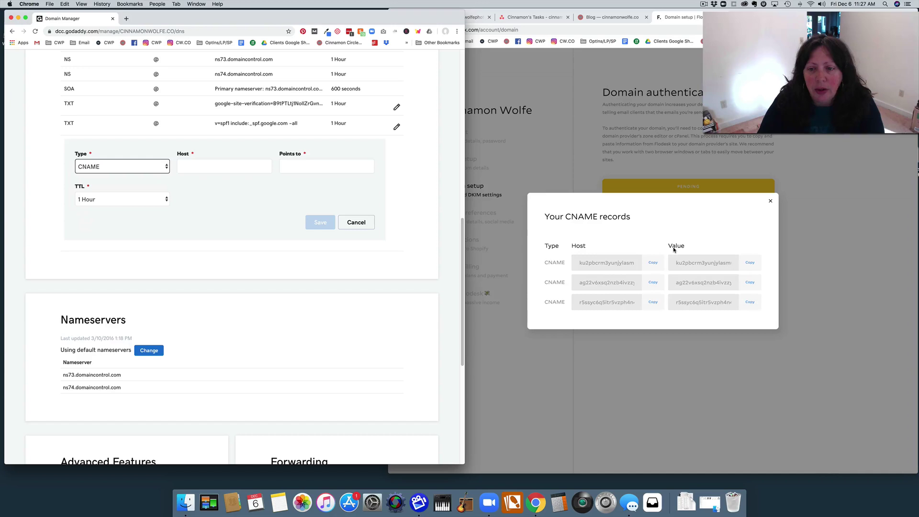
pyautogui.click(652, 264)
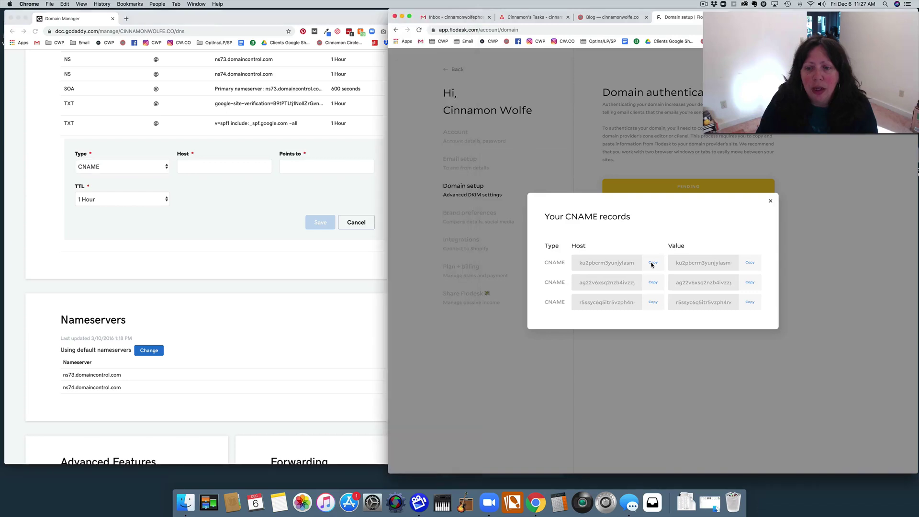
pyautogui.click(652, 264)
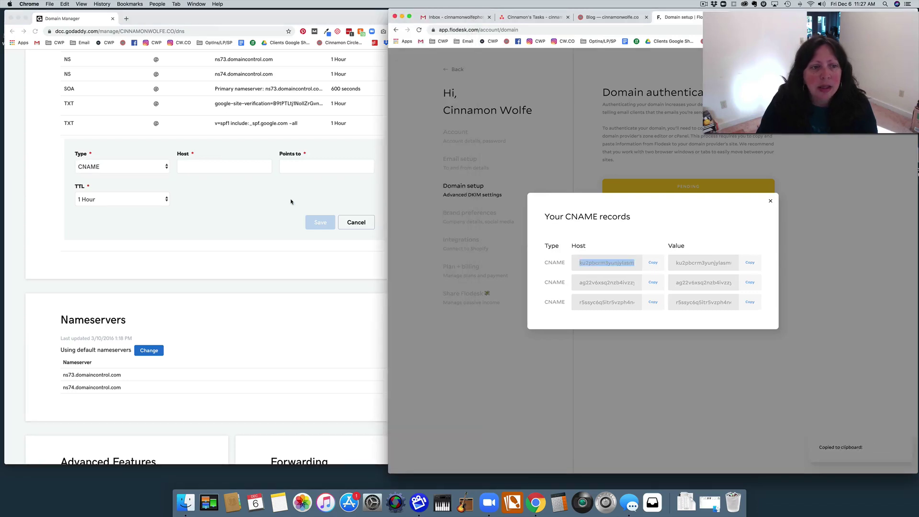
pyautogui.click(179, 163)
pyautogui.rightClick(182, 165)
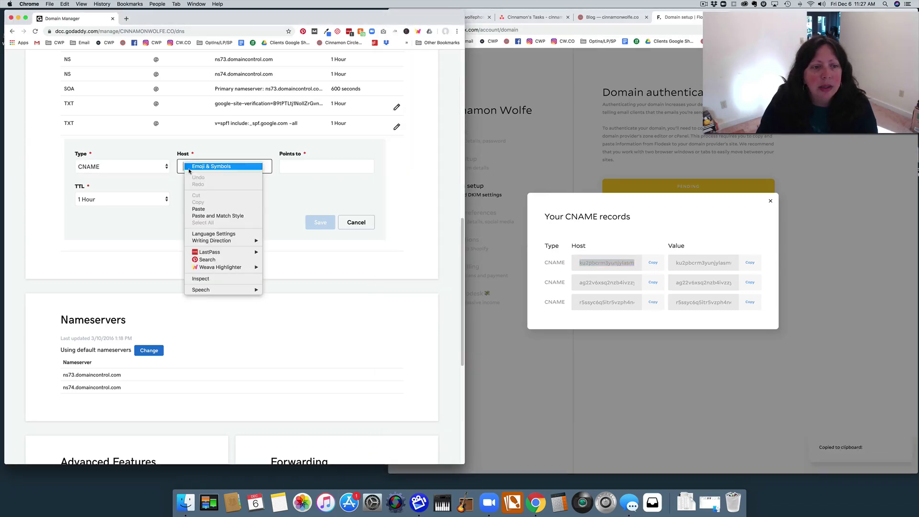
pyautogui.click(199, 209)
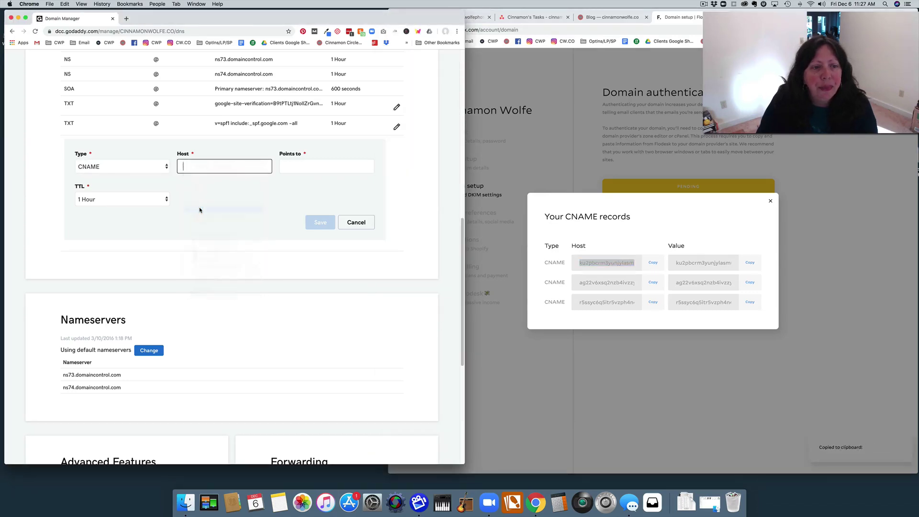
# Step: Paste the first Flodesk dkim.amazonses.com value into Points to and save the record
pyautogui.click(750, 263)
pyautogui.click(750, 263)
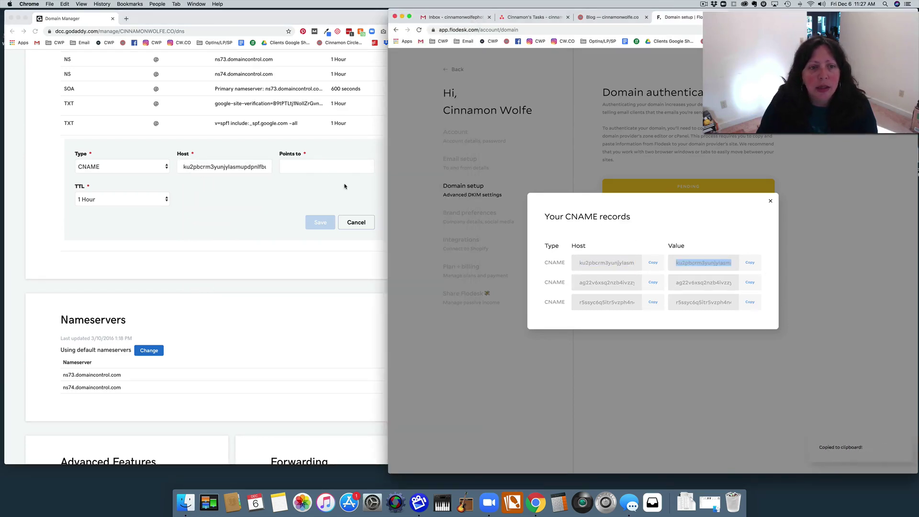
pyautogui.click(308, 169)
pyautogui.click(308, 168)
pyautogui.rightClick(307, 169)
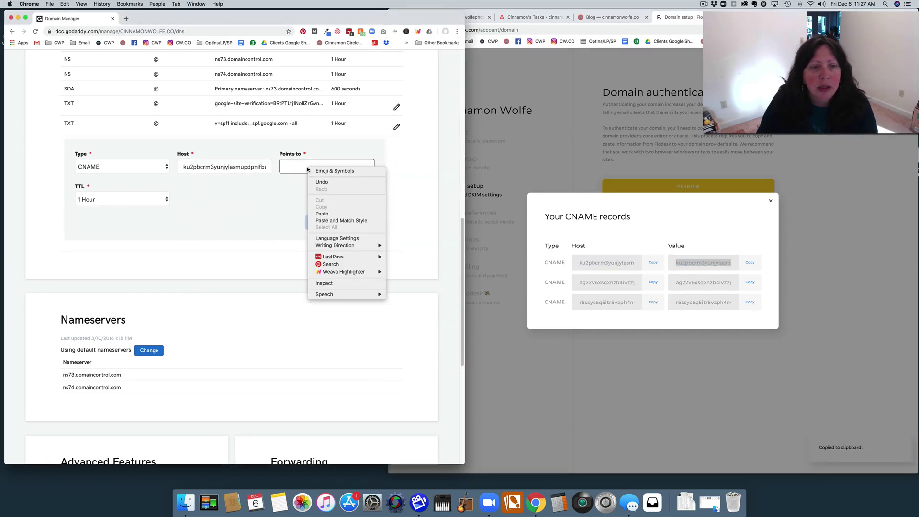
pyautogui.click(322, 213)
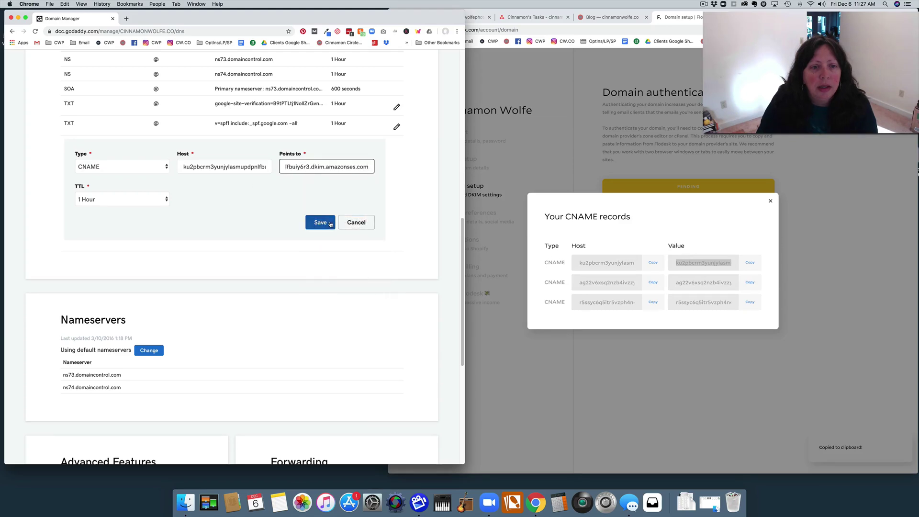
pyautogui.click(329, 223)
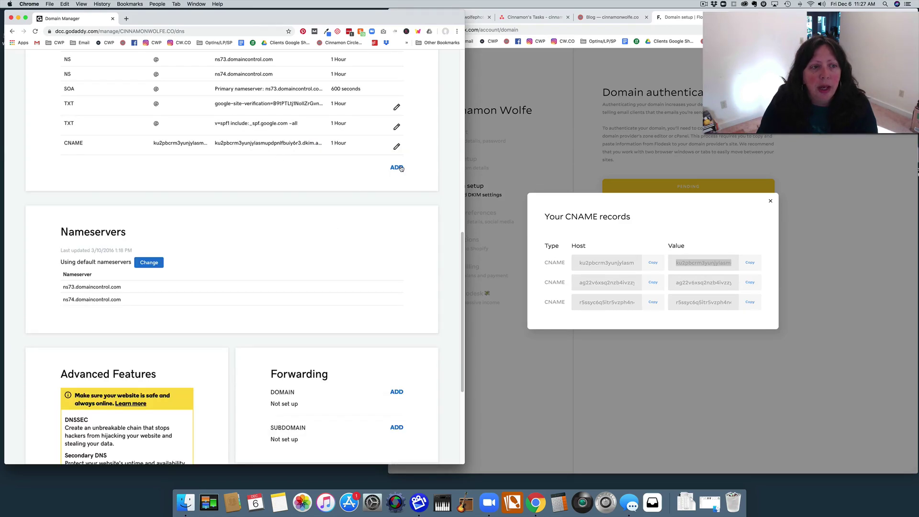
# Step: Add another CNAME record in GoDaddy with Flodesk's second host pasted into Host
pyautogui.click(399, 167)
pyautogui.click(119, 167)
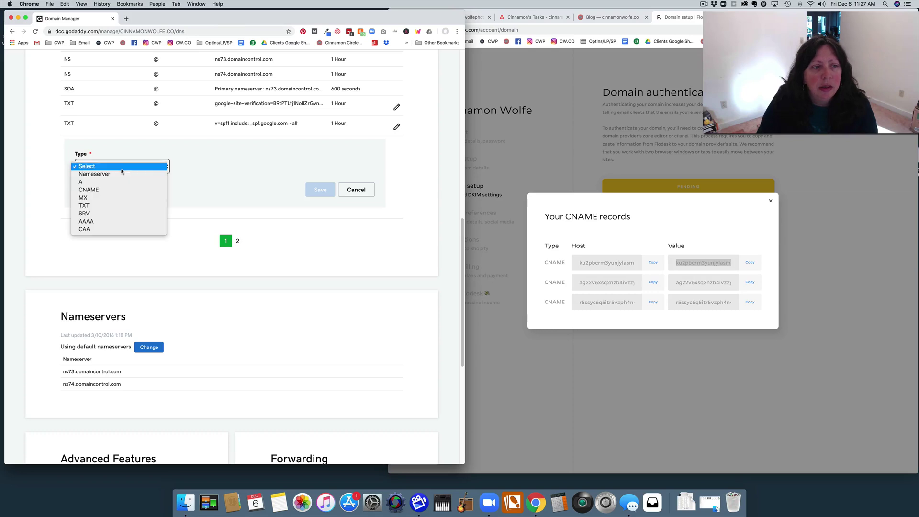
pyautogui.click(119, 190)
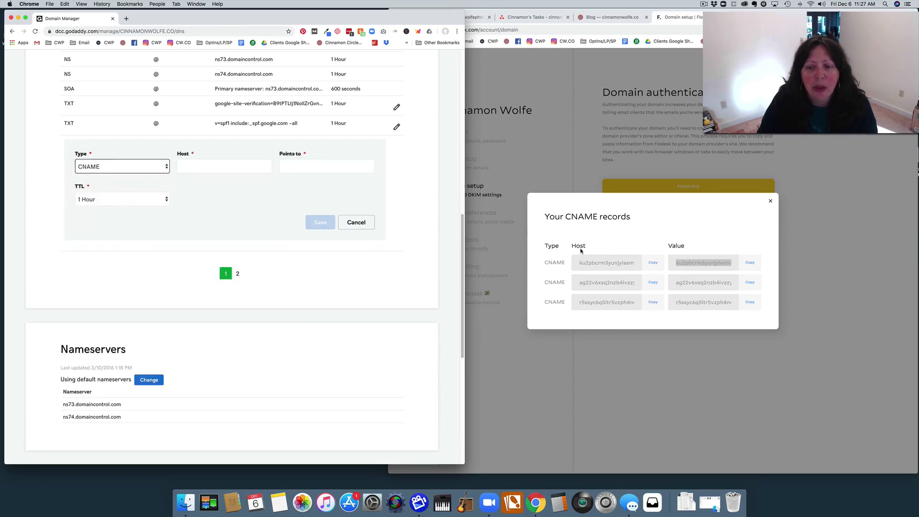
pyautogui.click(651, 283)
pyautogui.click(652, 282)
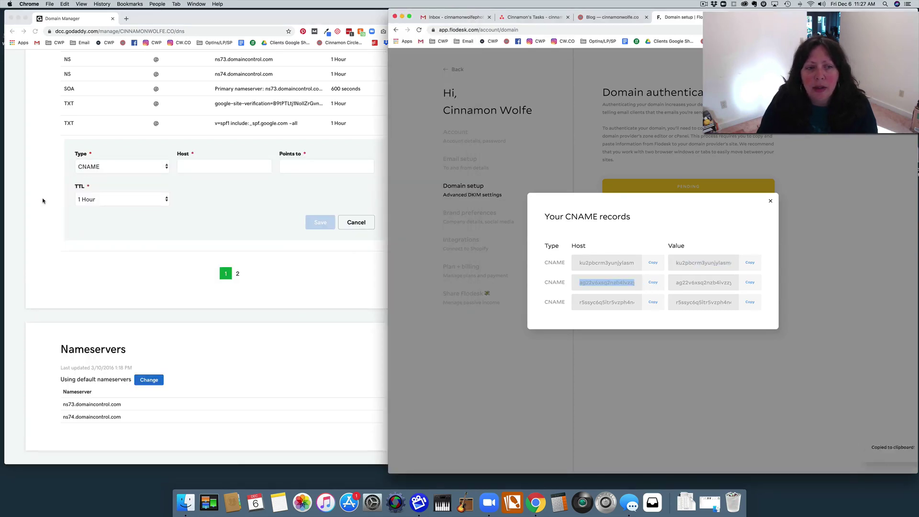
pyautogui.click(197, 167)
pyautogui.rightClick(198, 167)
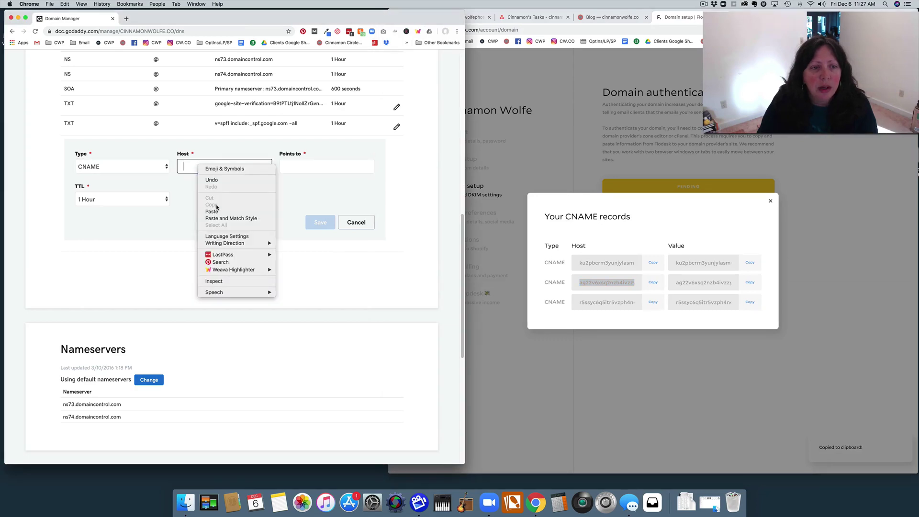
pyautogui.click(215, 209)
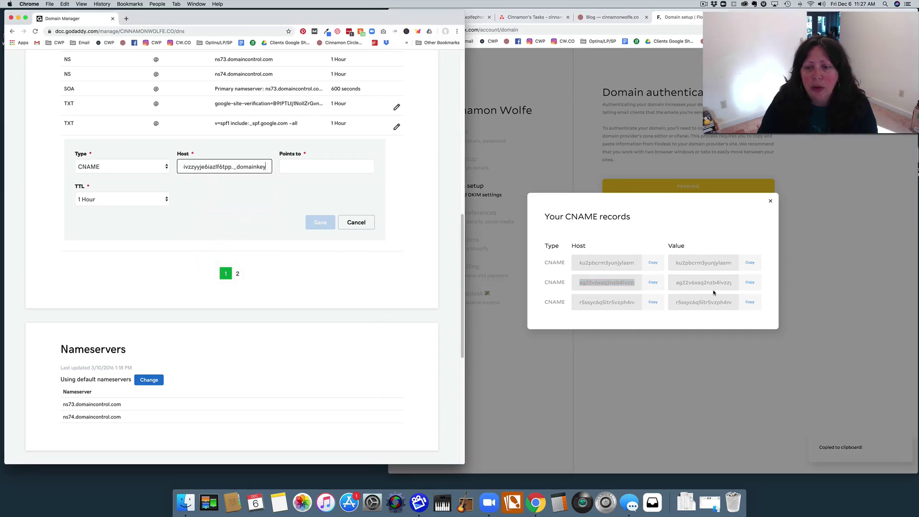
# Step: Paste the second dkim.amazonses.com value into Points to, verify it against Flodesk, and save
pyautogui.click(753, 285)
pyautogui.click(750, 283)
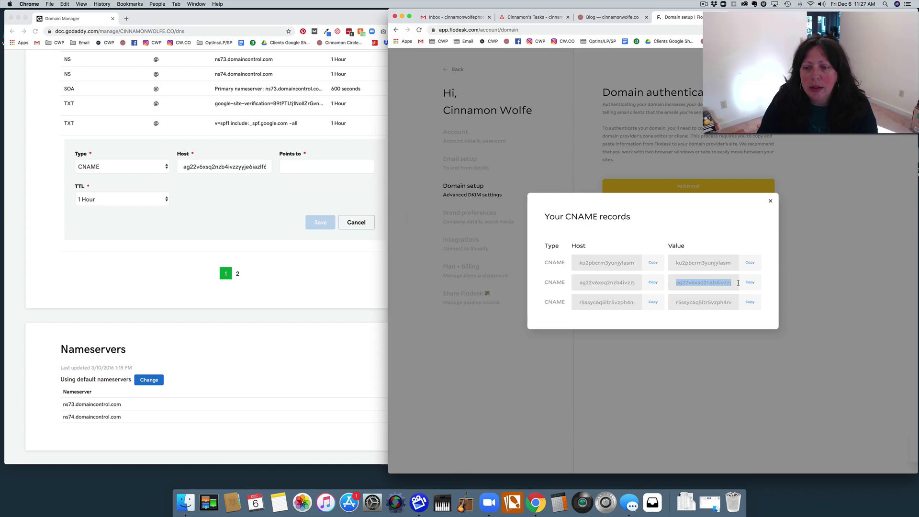
pyautogui.click(294, 170)
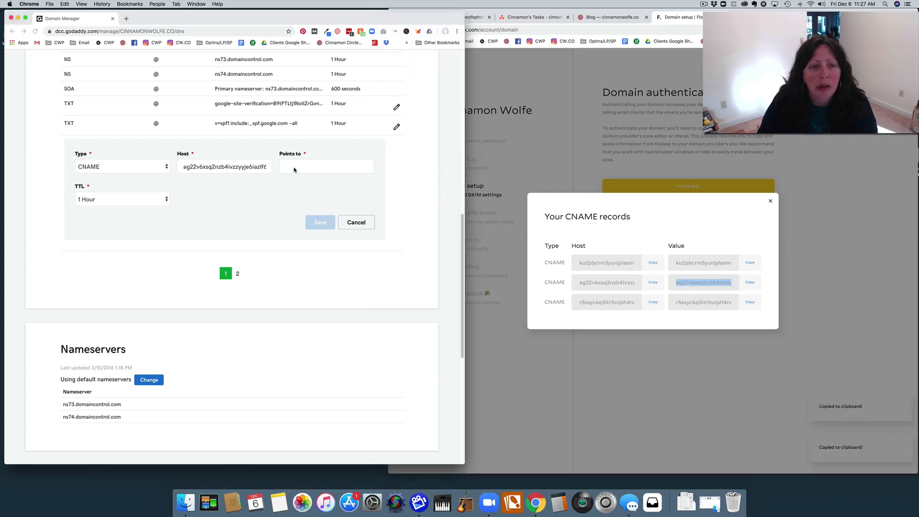
pyautogui.click(294, 170)
pyautogui.rightClick(294, 168)
pyautogui.click(349, 218)
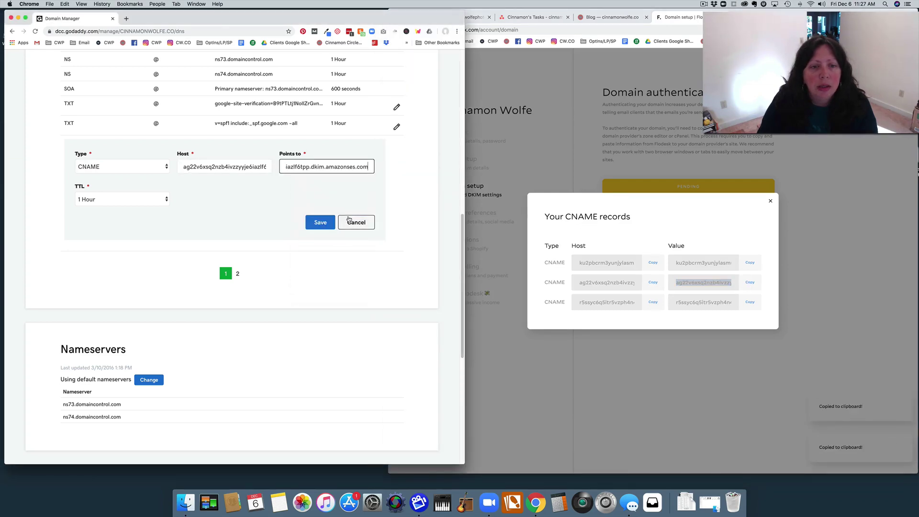
pyautogui.click(666, 286)
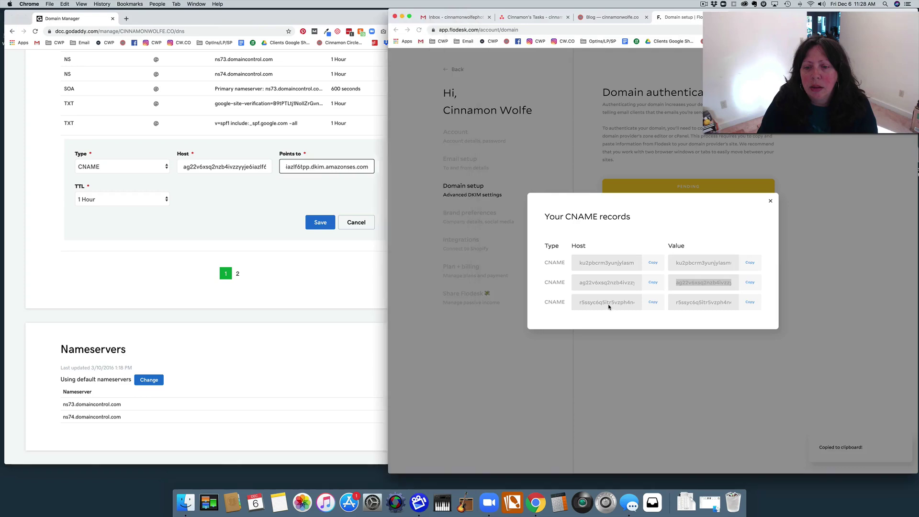
pyautogui.click(337, 212)
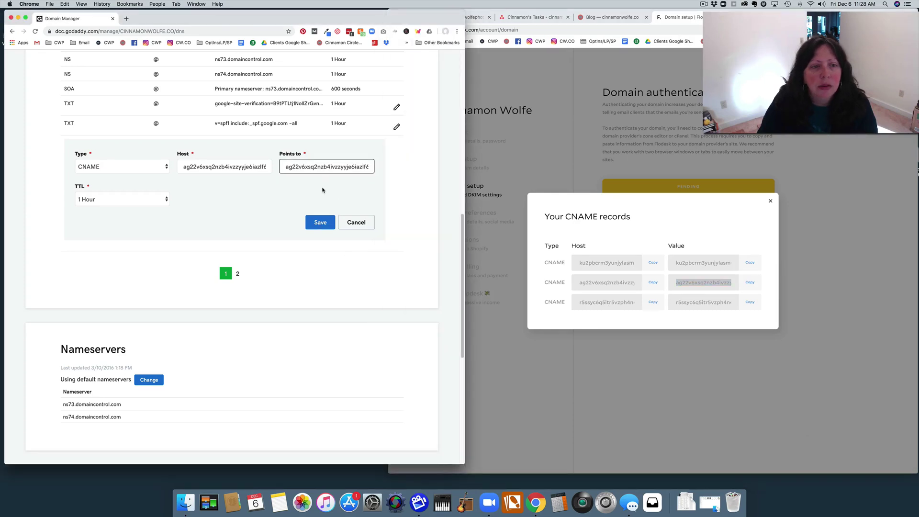
pyautogui.click(330, 222)
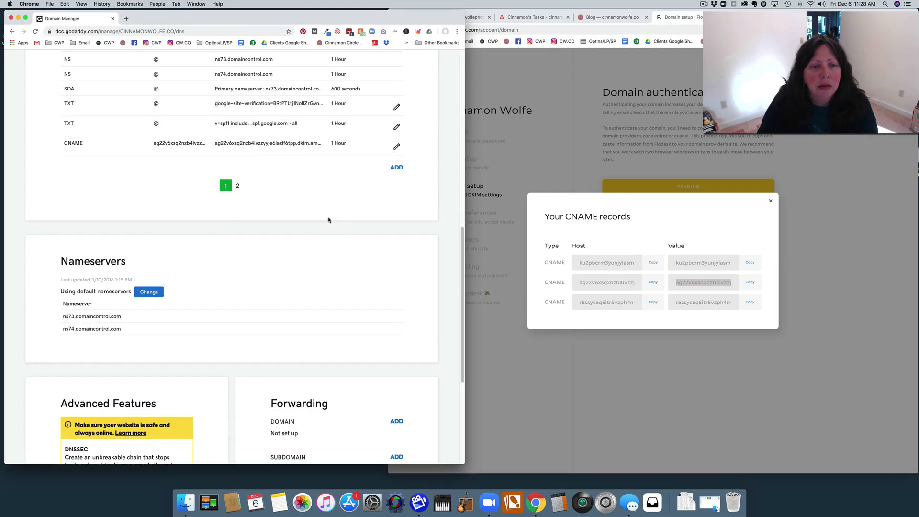
# Step: Add a third CNAME record in GoDaddy with Flodesk's third host pasted into Host
pyautogui.click(397, 167)
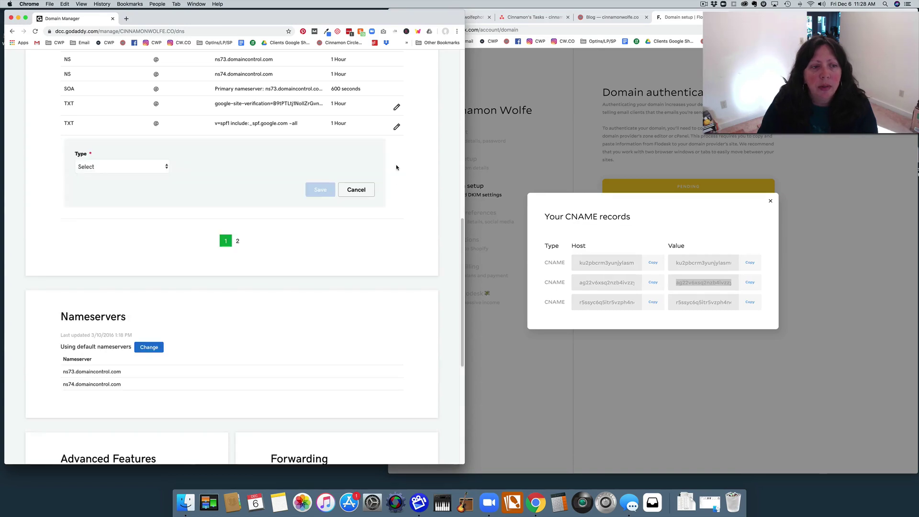
pyautogui.click(159, 168)
pyautogui.click(149, 185)
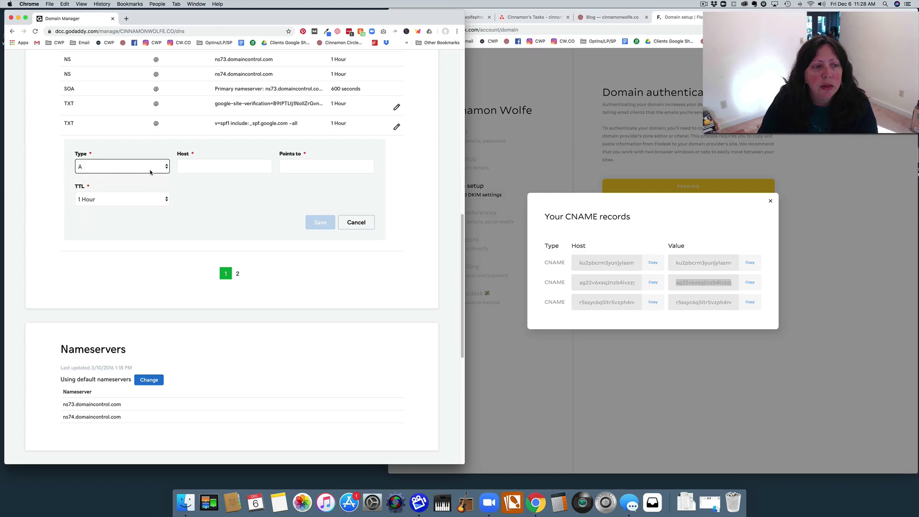
pyautogui.click(150, 170)
pyautogui.click(149, 175)
pyautogui.click(613, 301)
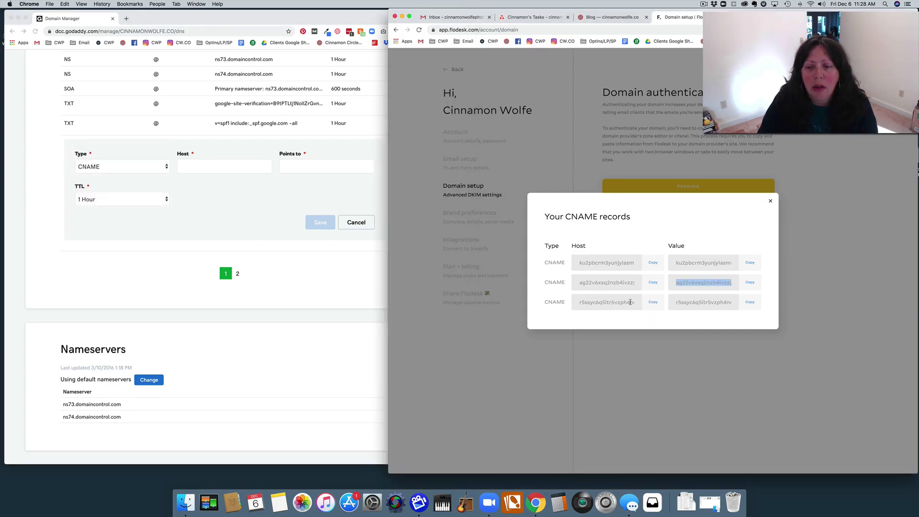
pyautogui.click(653, 303)
pyautogui.click(205, 168)
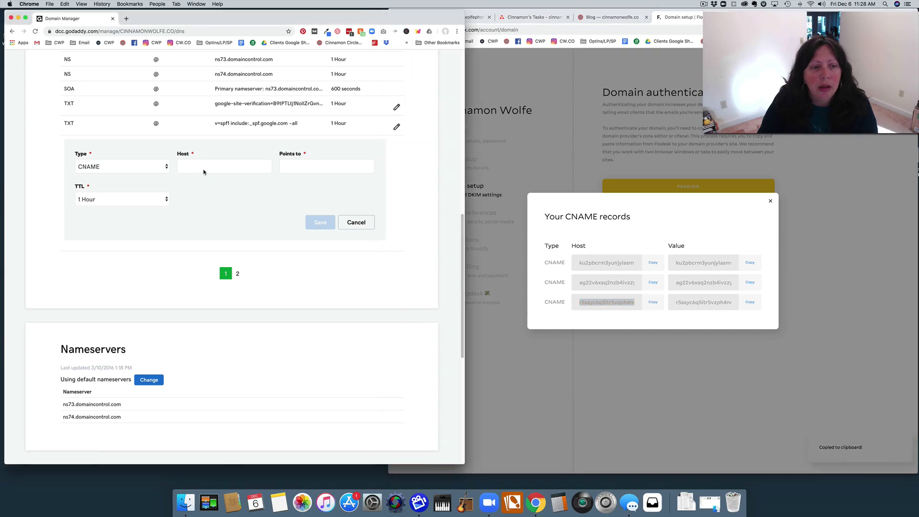
pyautogui.rightClick(199, 166)
pyautogui.click(212, 211)
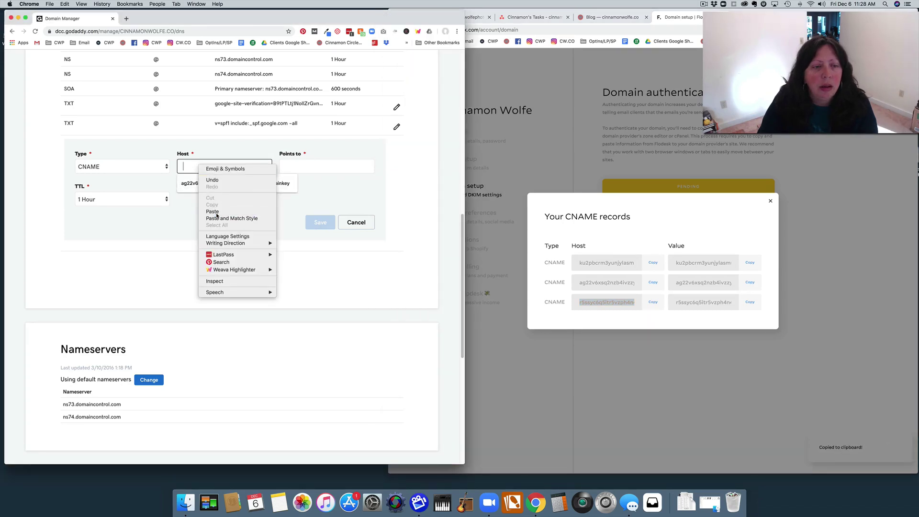
# Step: Paste the third dkim.amazonses.com value into Points to and save the record
pyautogui.click(335, 167)
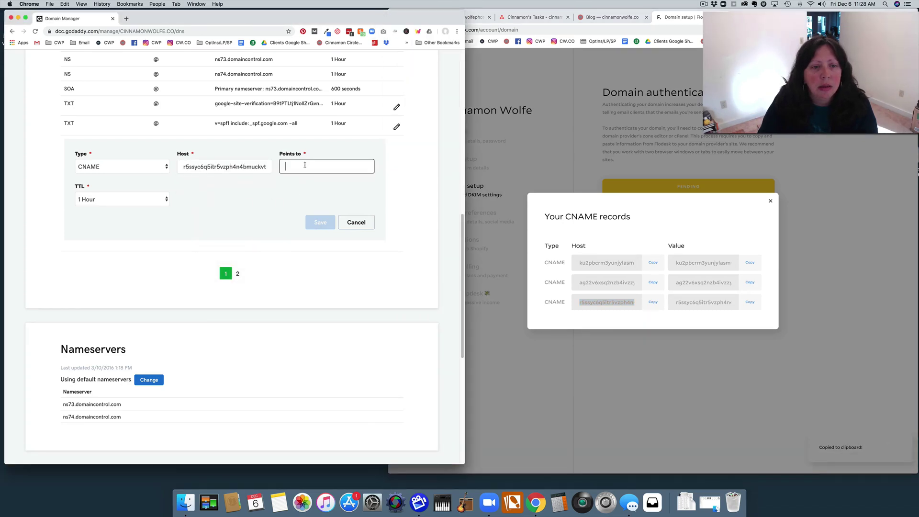
pyautogui.click(700, 301)
pyautogui.click(730, 303)
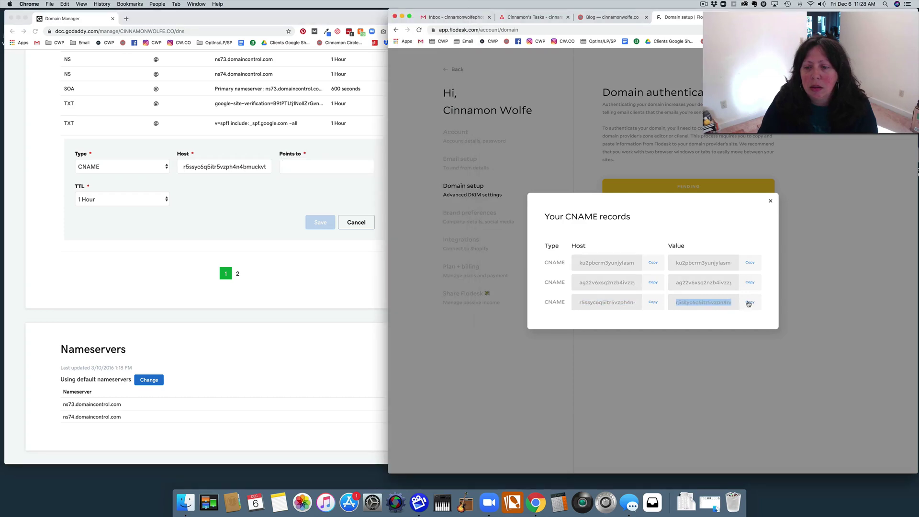
pyautogui.click(749, 303)
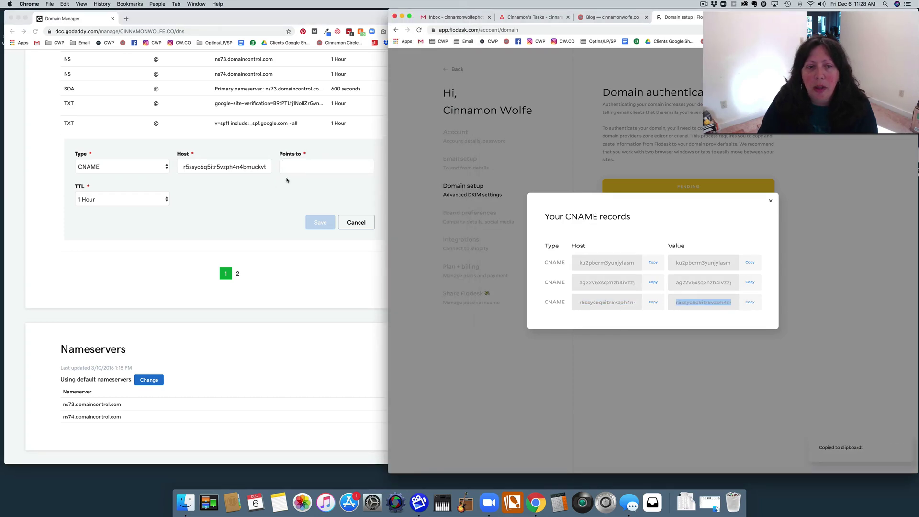
pyautogui.click(311, 166)
pyautogui.rightClick(313, 163)
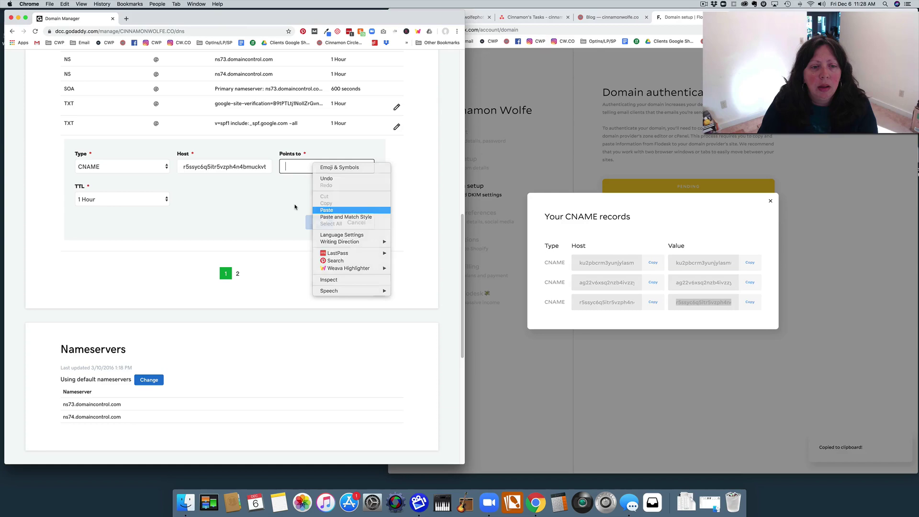
pyautogui.click(326, 210)
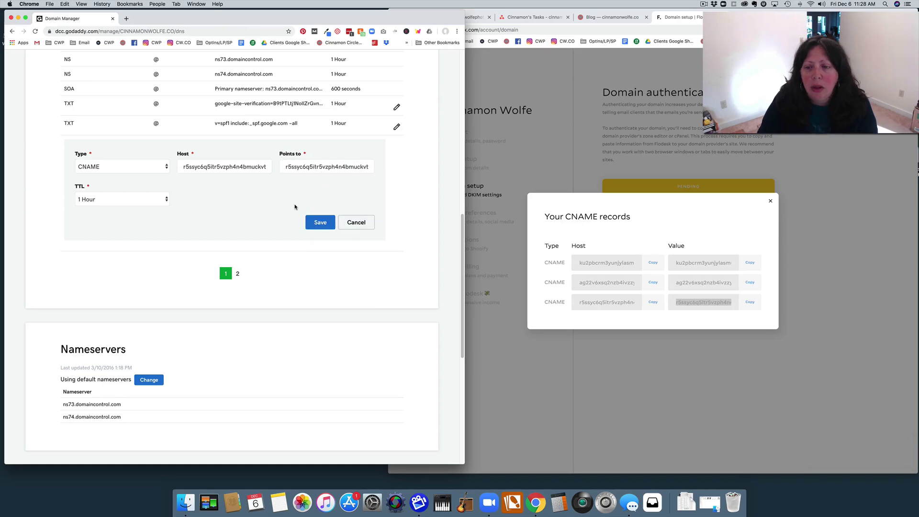
pyautogui.click(316, 222)
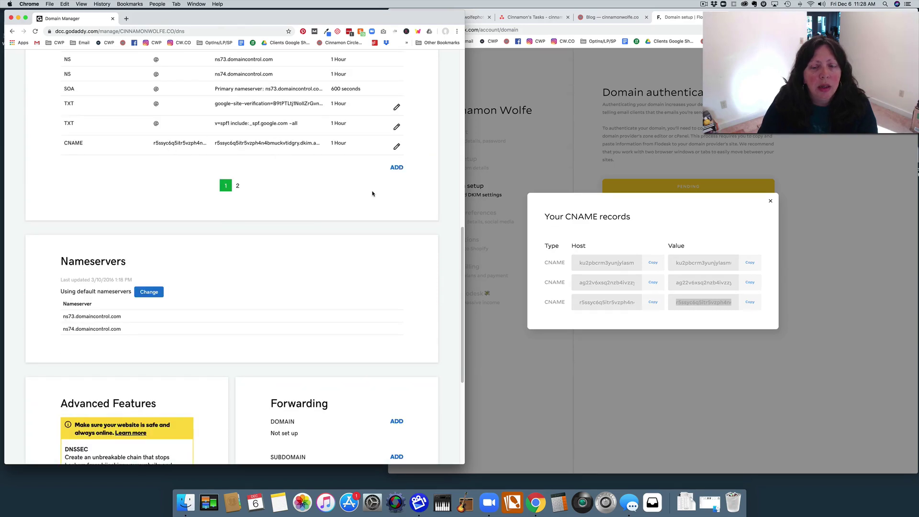
# Step: Close Flodesk's CNAME records dialog, leaving cinnamonwolfe.co Pending, and return to GoDaddy's DNS page
pyautogui.click(688, 239)
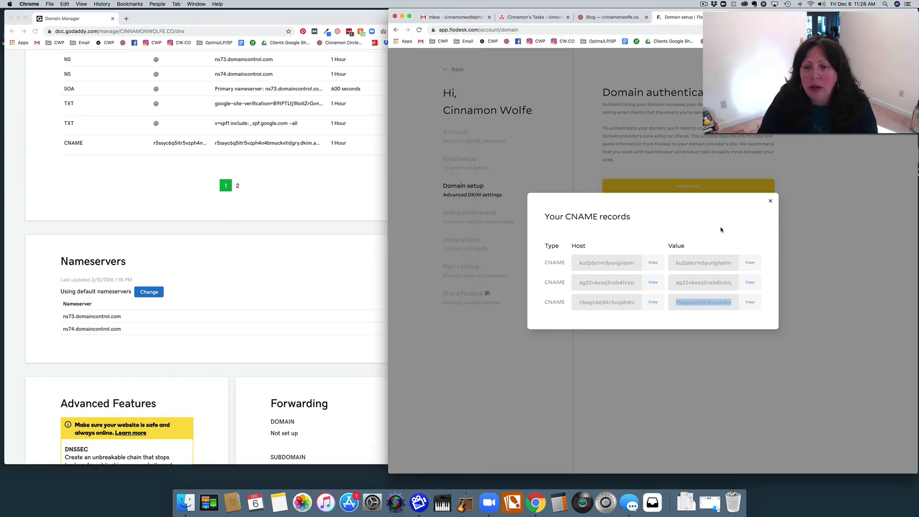
pyautogui.click(771, 202)
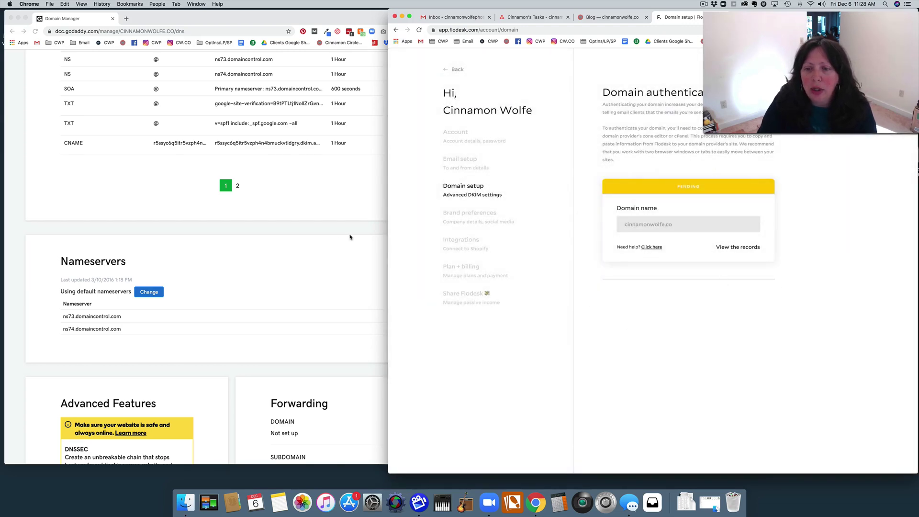
pyautogui.click(298, 197)
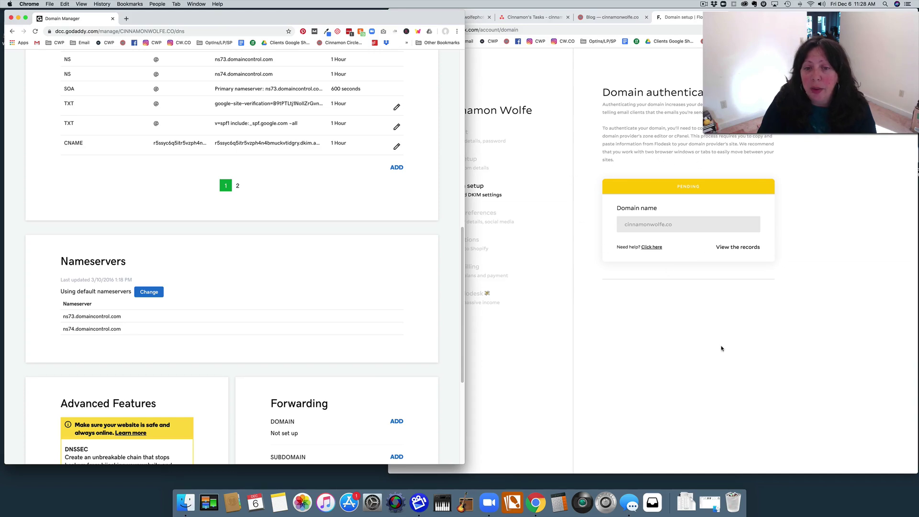
# Step: Reload GoDaddy's DNS page to confirm all three DKIM CNAMEs beside Flodesk's Pending status
pyautogui.scroll(5, 318, 203)
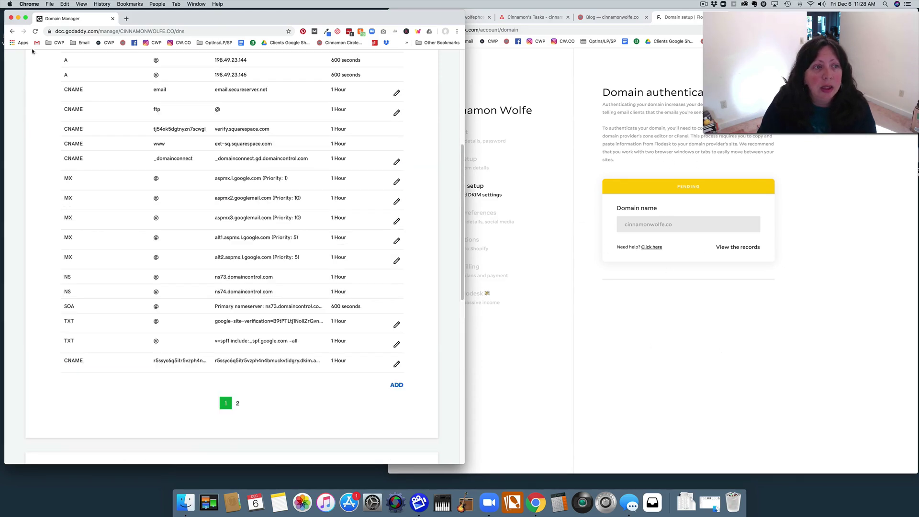
pyautogui.click(34, 31)
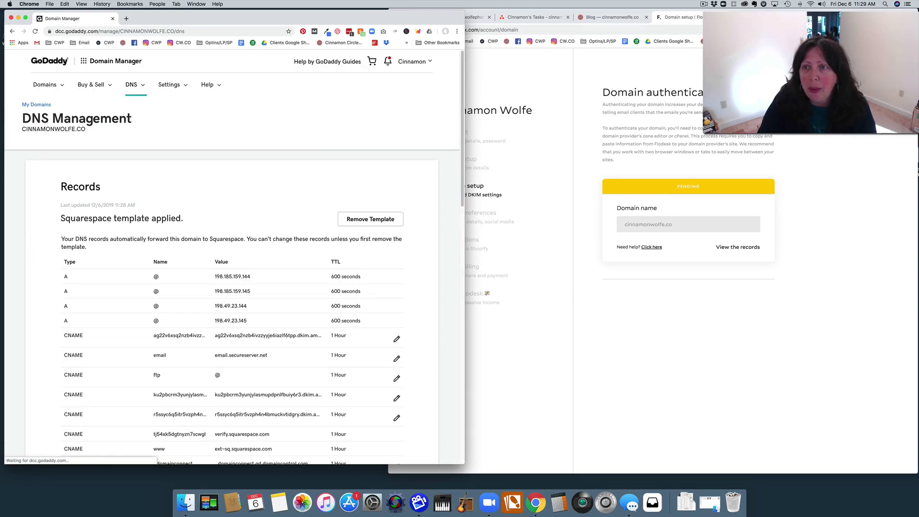
pyautogui.moveTo(785, 221); pyautogui.dragTo(718, 222)
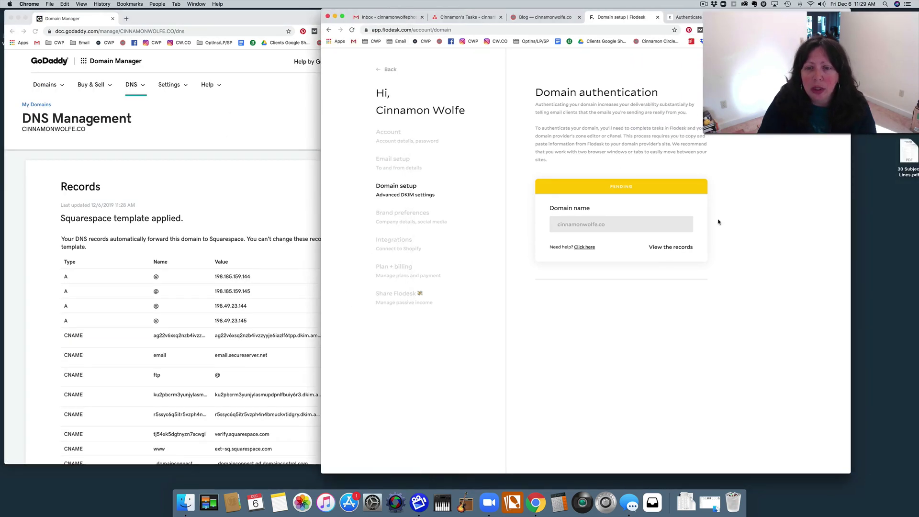